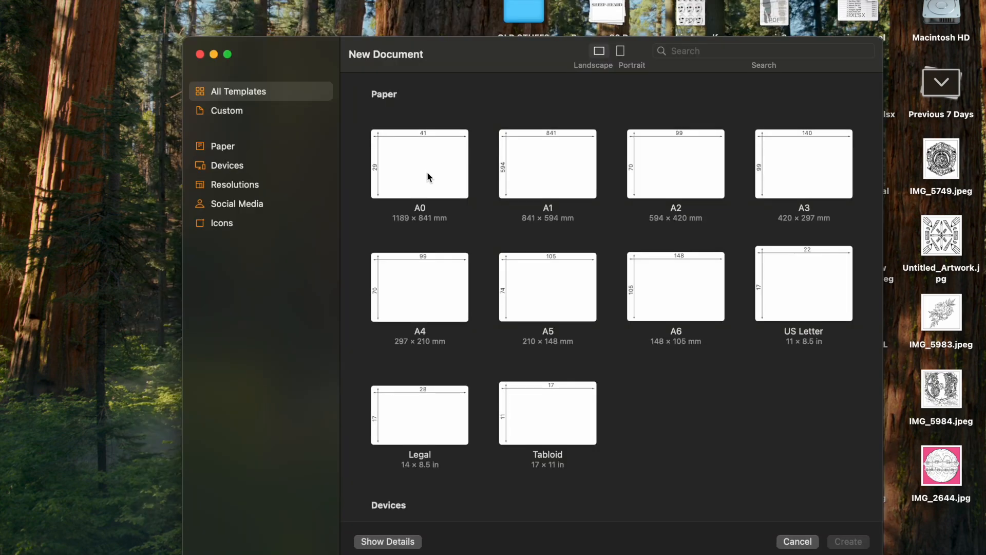
# Create a landscape A4 document and close it again.
pyautogui.click(438, 290)
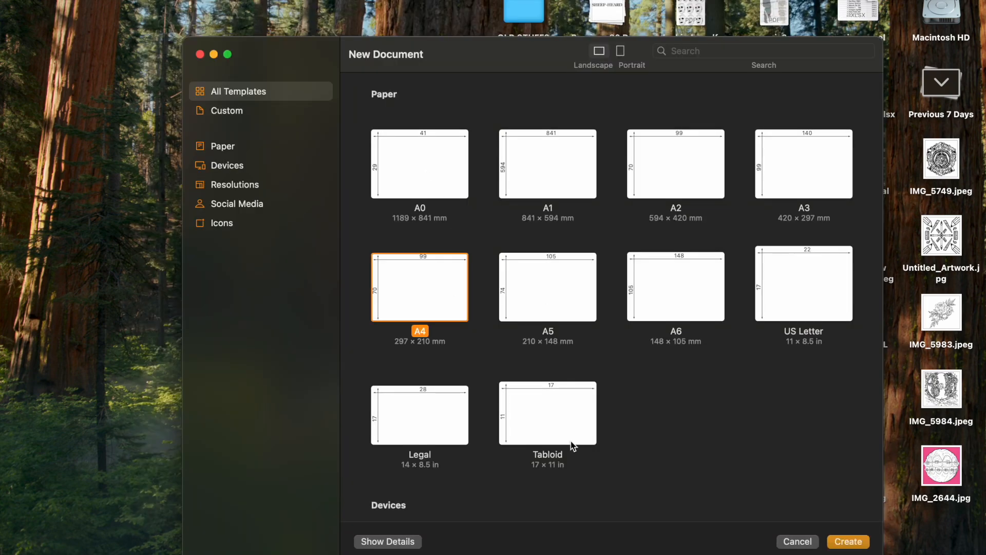
pyautogui.click(848, 541)
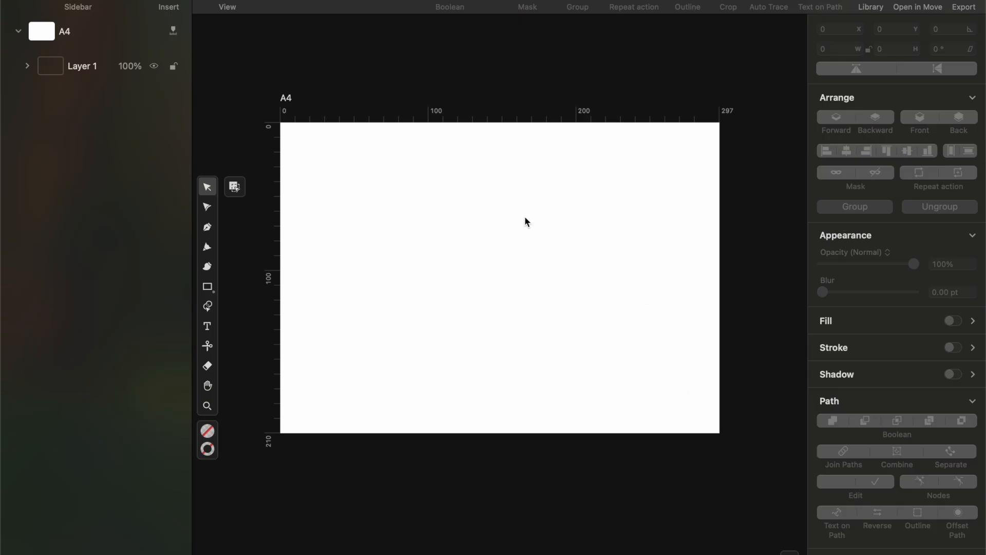
pyautogui.press('super+w')
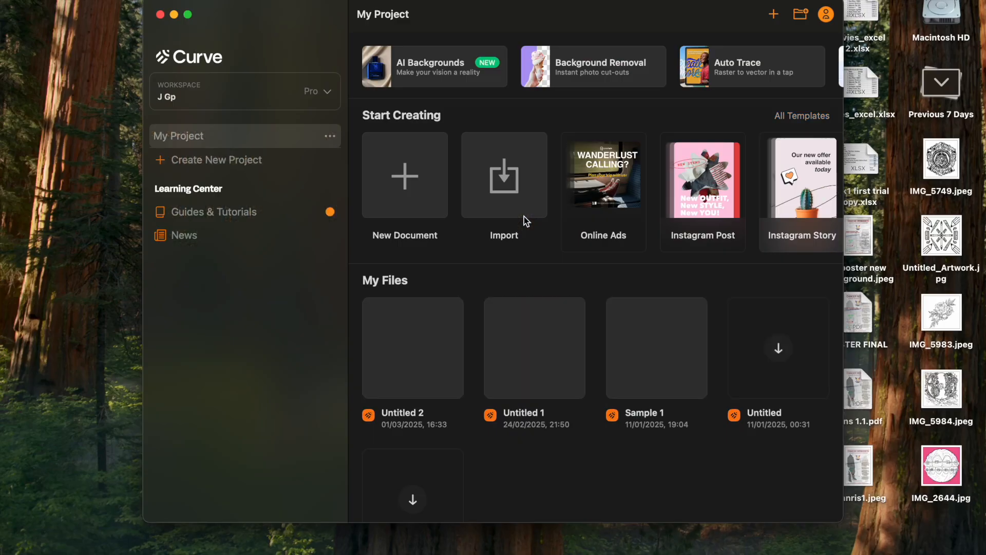
# Start a new document and examine the available template sizes, including the Paper and Custom categories.
pyautogui.press('super+n')
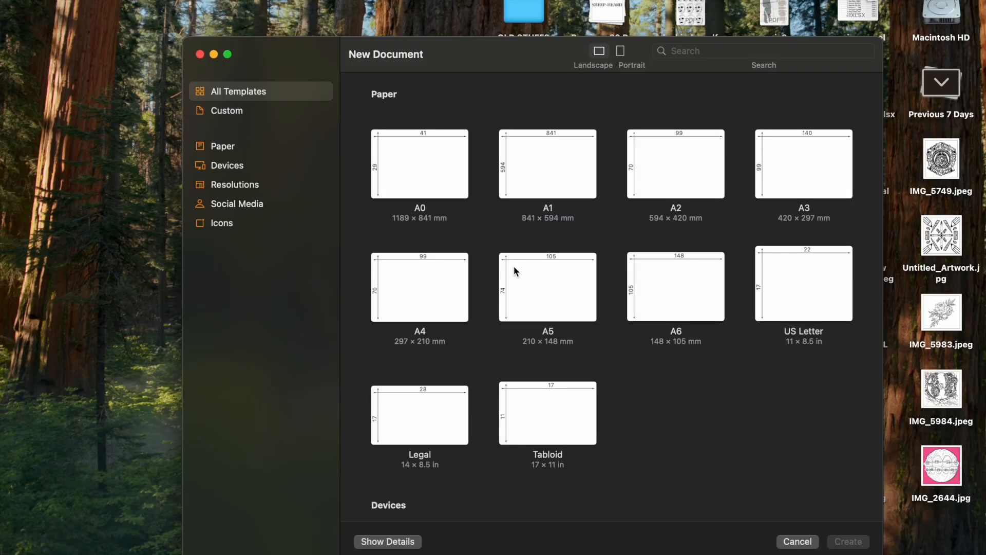
pyautogui.click(448, 279)
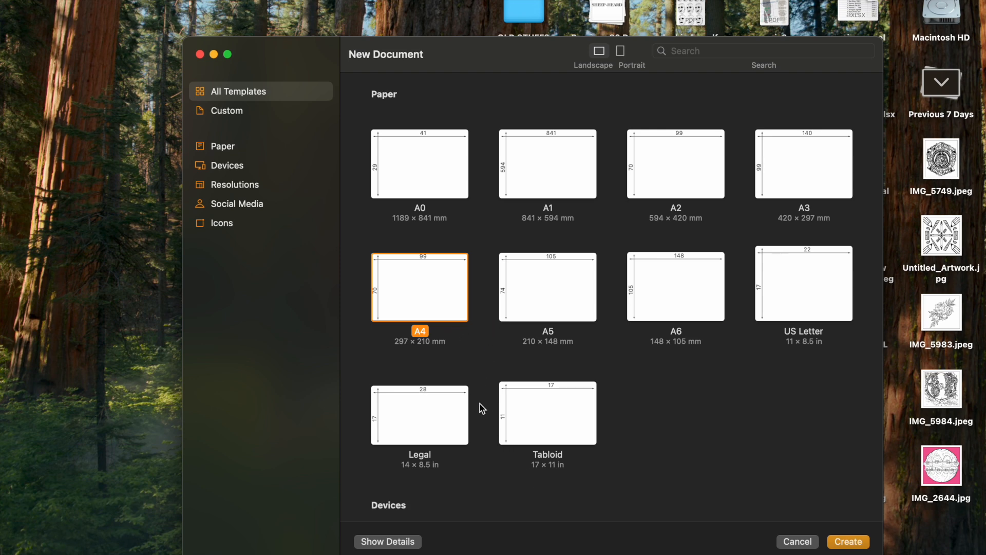
pyautogui.scroll(-20, 518, 402)
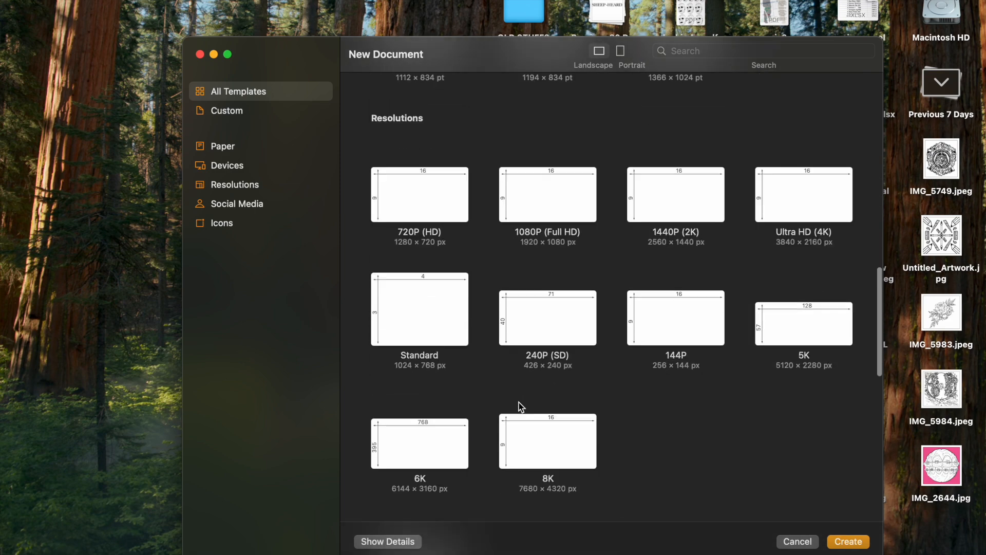
pyautogui.scroll(-10, 519, 403)
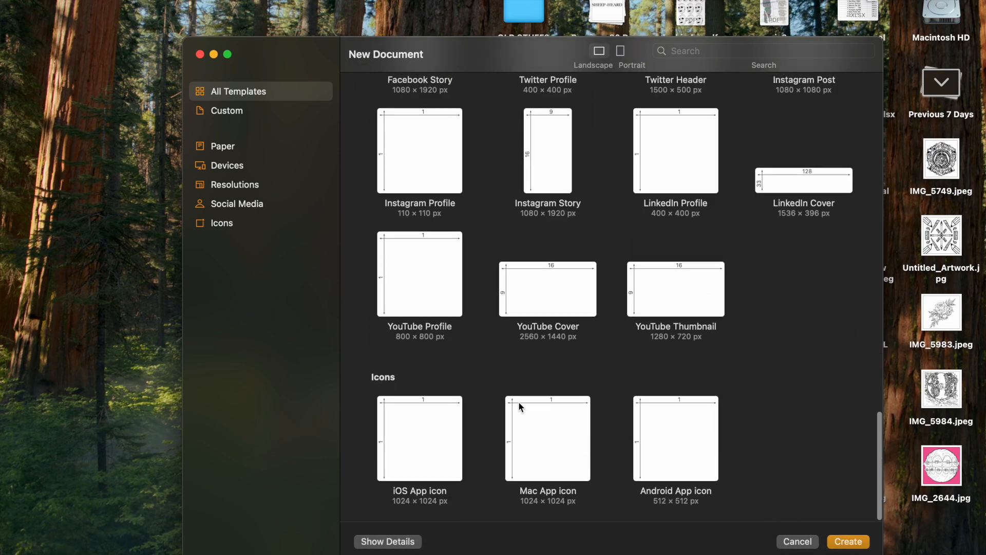
pyautogui.scroll(20, 519, 402)
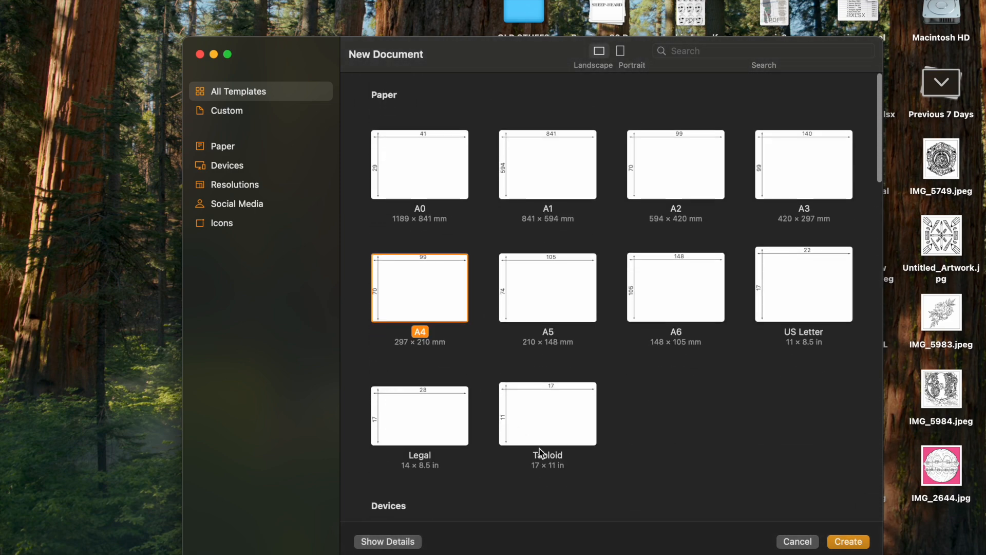
pyautogui.click(282, 147)
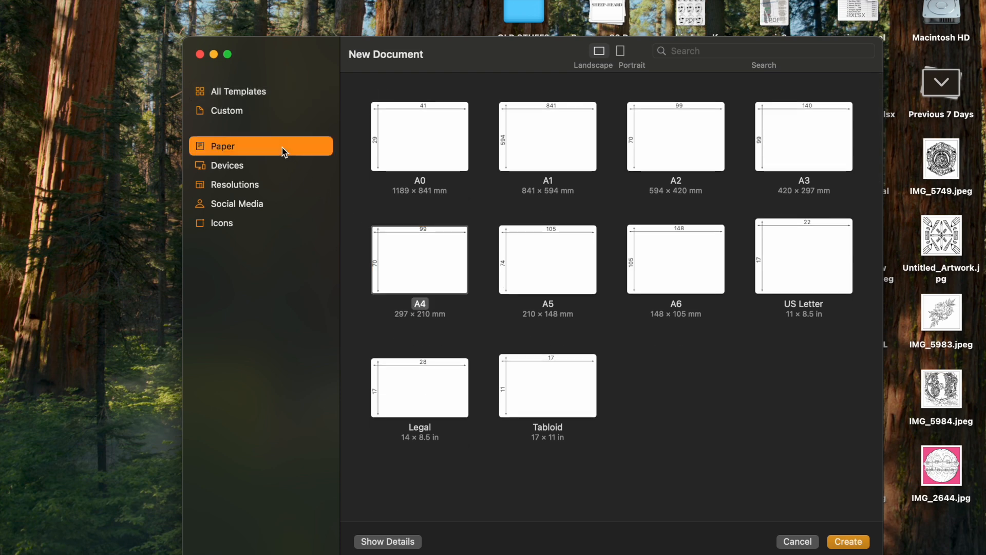
pyautogui.click(325, 116)
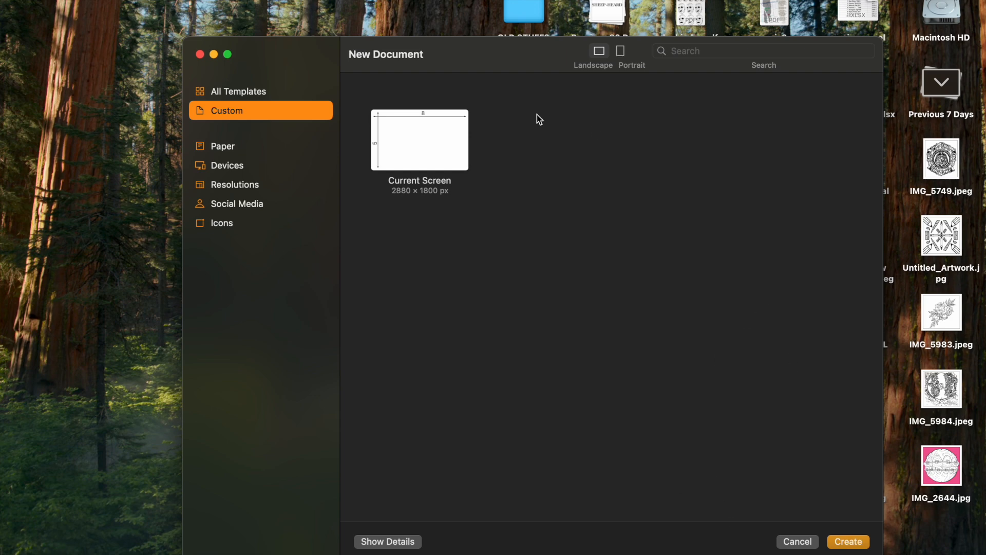
pyautogui.click(308, 147)
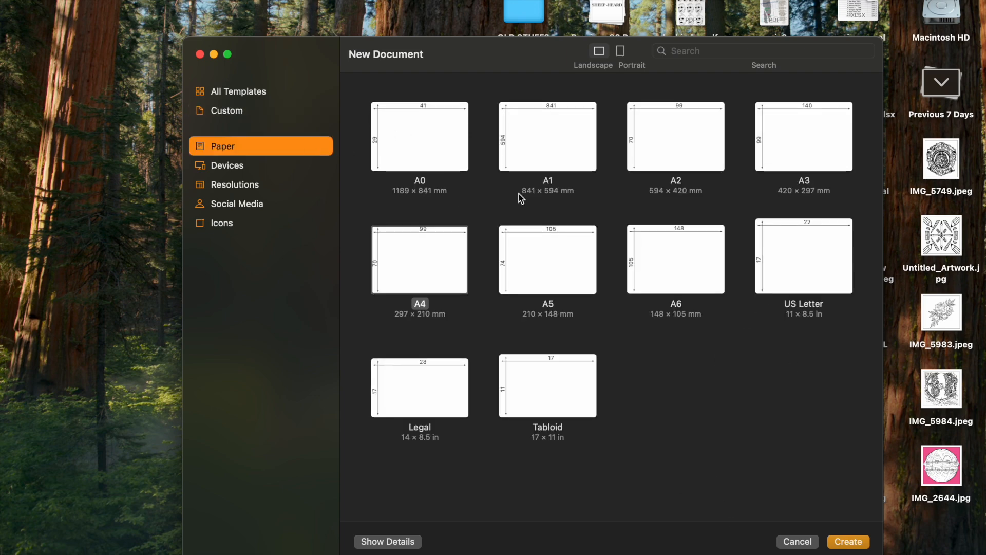
# Create a document from the A4 paper template with the orientation set to portrait, and close it.
pyautogui.click(429, 260)
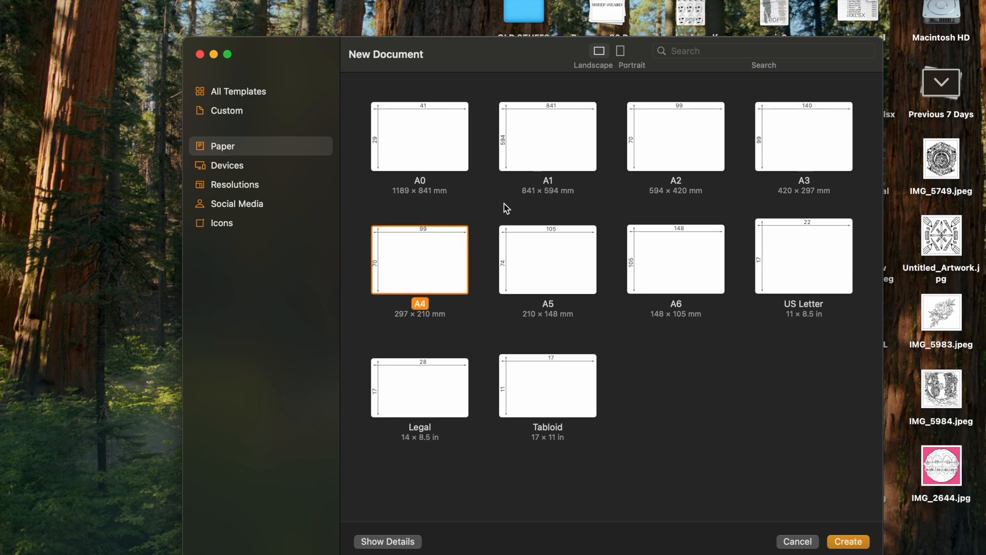
pyautogui.click(620, 52)
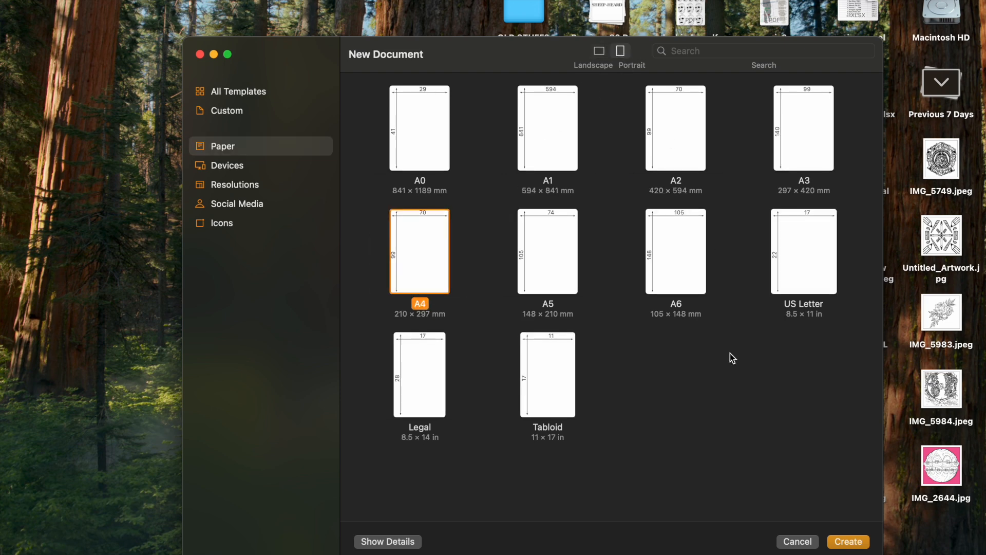
pyautogui.click(846, 547)
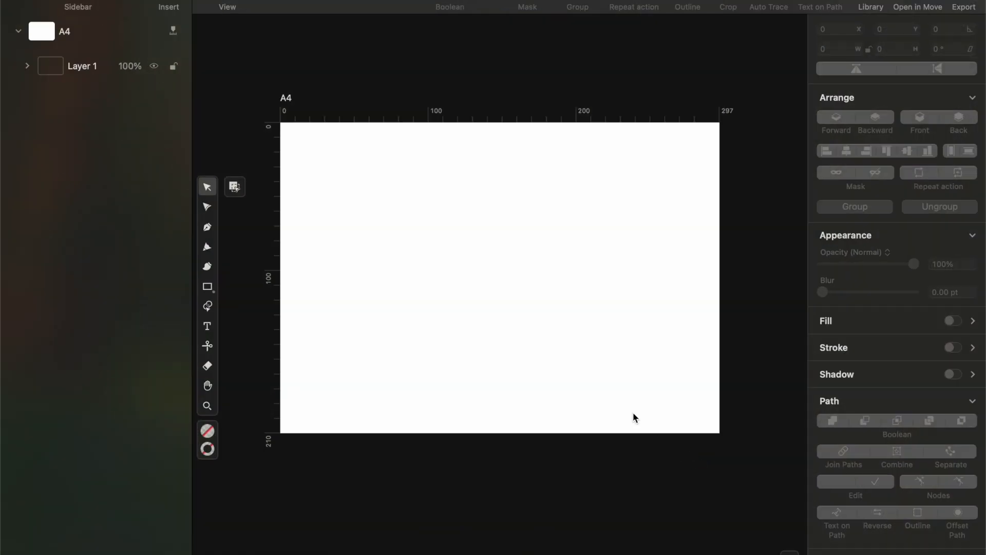
pyautogui.press('super+w')
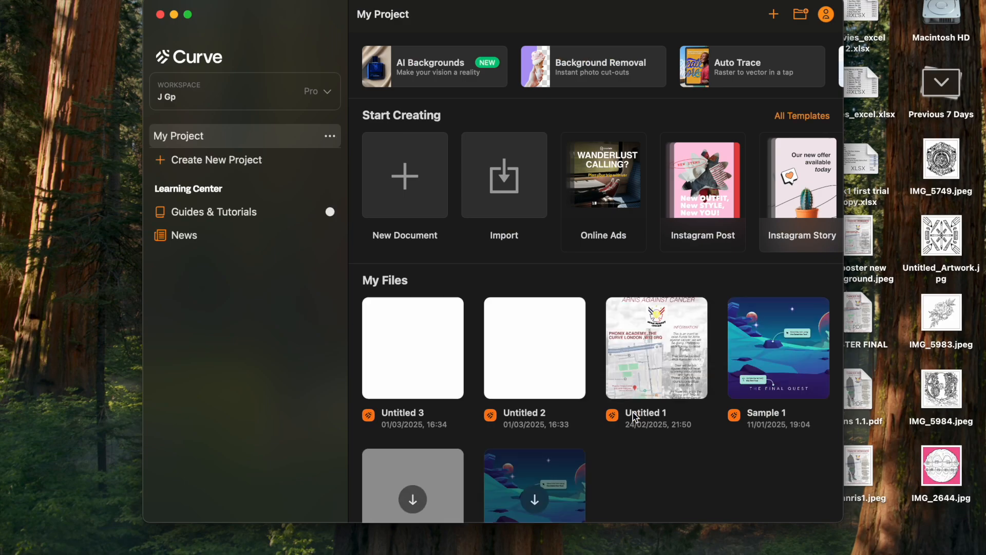
# Create two portrait A4 documents, 210 × 297 mm, open side by side as tabs.
pyautogui.press('super+n')
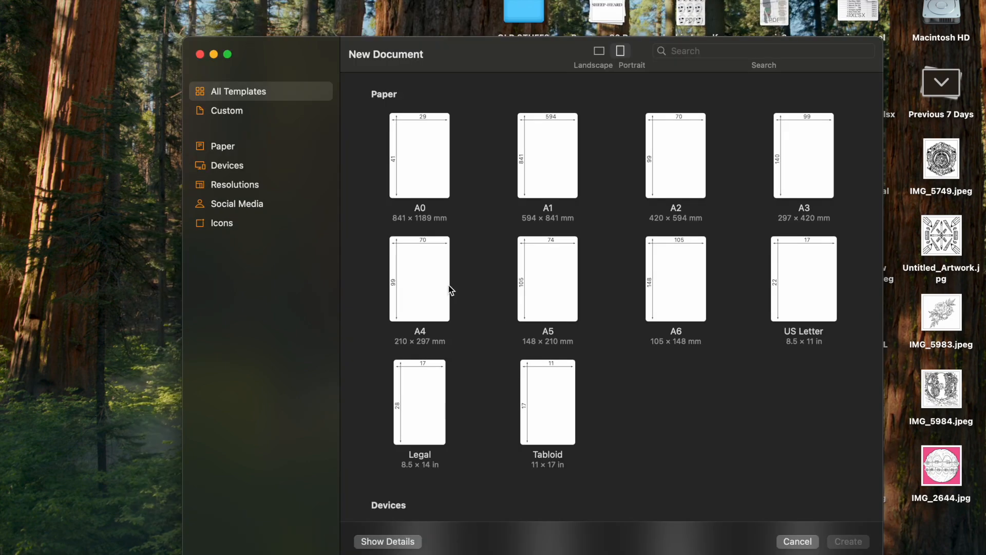
pyautogui.doubleClick(432, 280)
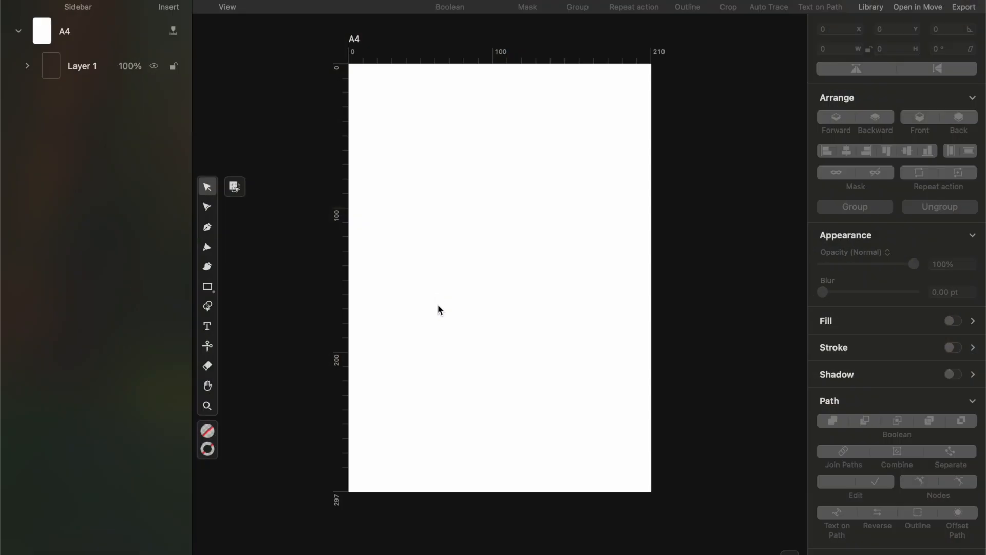
pyautogui.press('super+n')
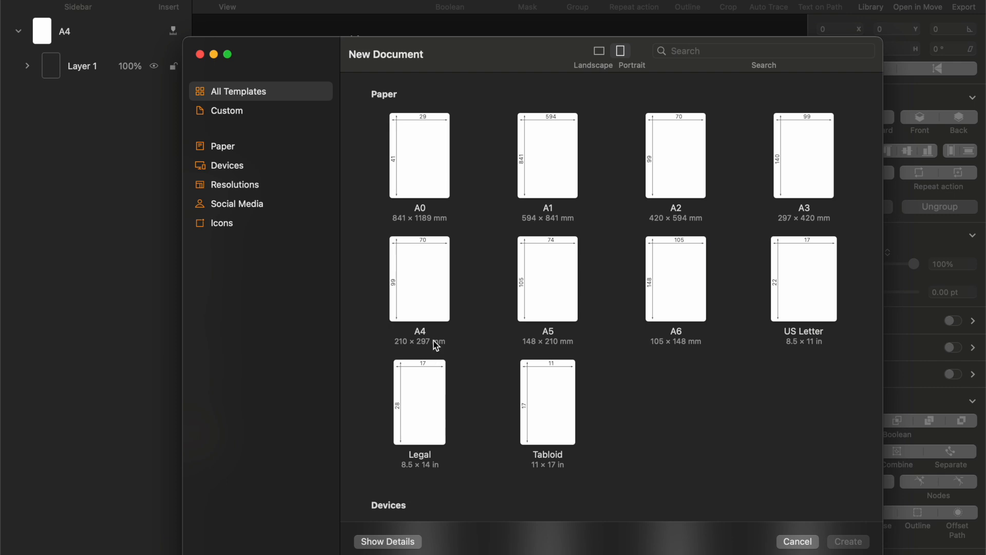
pyautogui.doubleClick(430, 297)
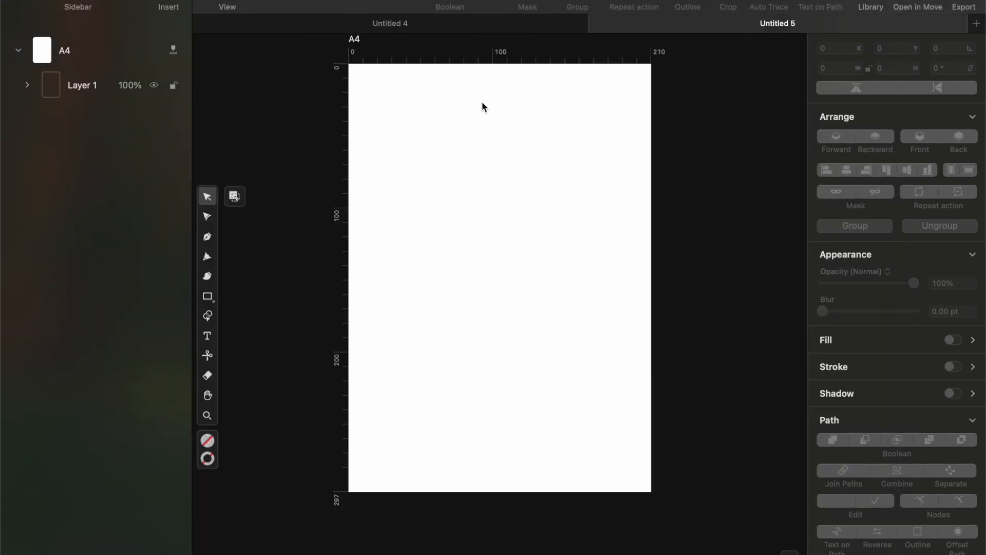
# Place mask coloured.pdf from the desktop into the Untitled 5 document and align the image with the A4 artboard.
pyautogui.moveTo(366, 2); pyautogui.dragTo(185, 1)
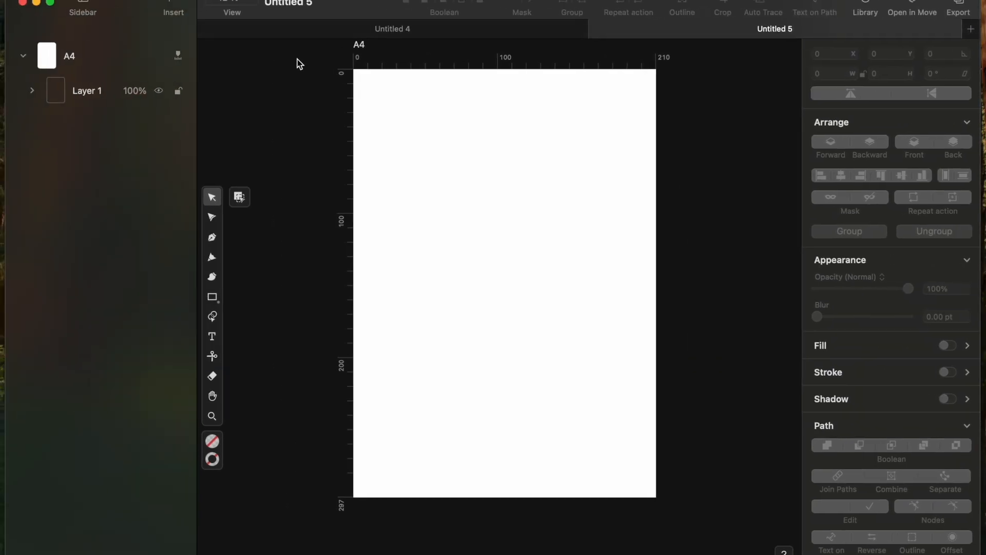
pyautogui.moveTo(346, 6); pyautogui.dragTo(29, 109)
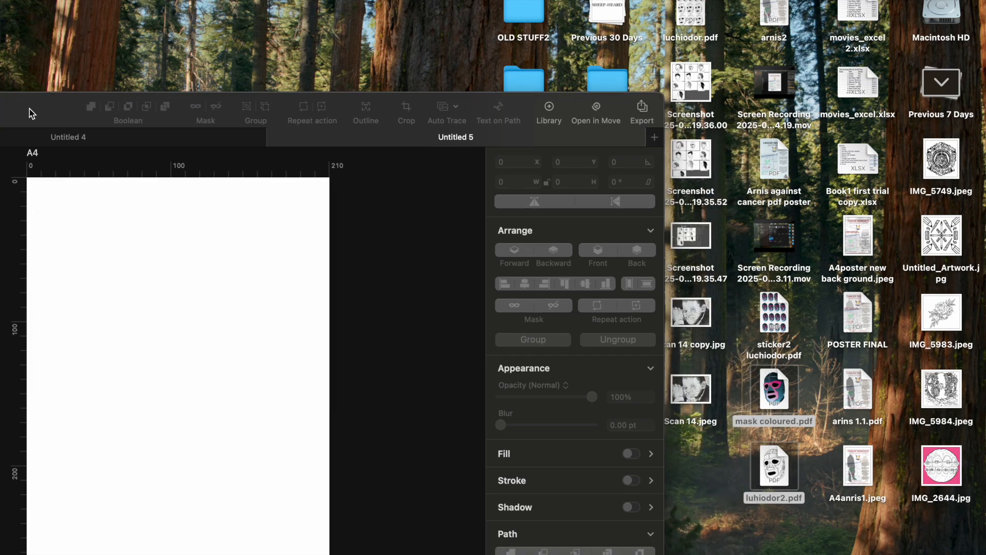
pyautogui.click(819, 381)
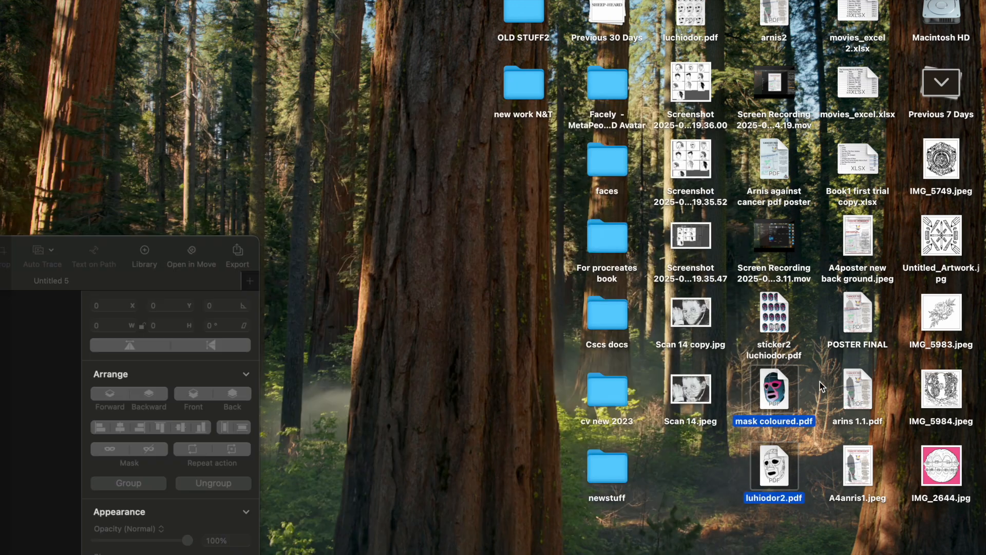
pyautogui.moveTo(771, 392); pyautogui.dragTo(204, 333)
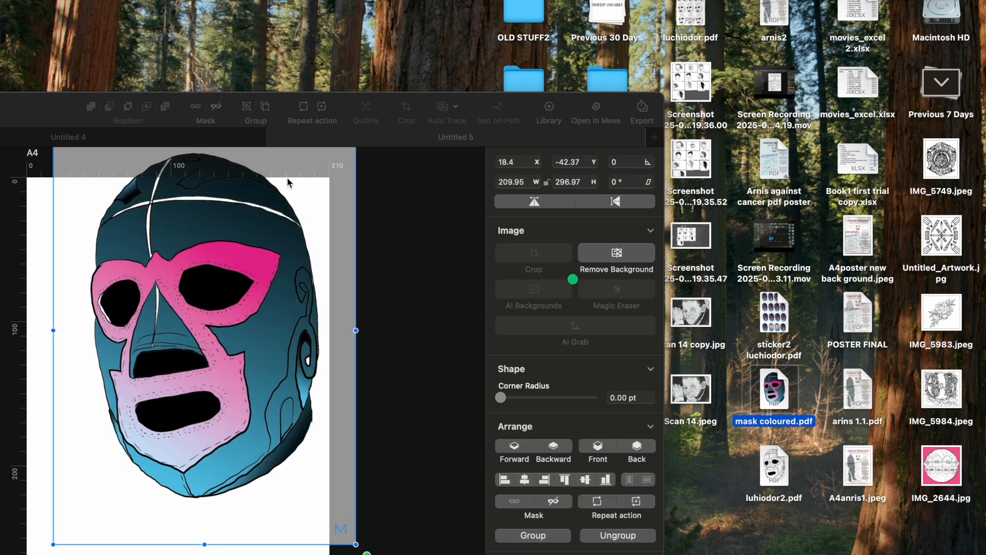
pyautogui.moveTo(391, 97); pyautogui.dragTo(501, 1)
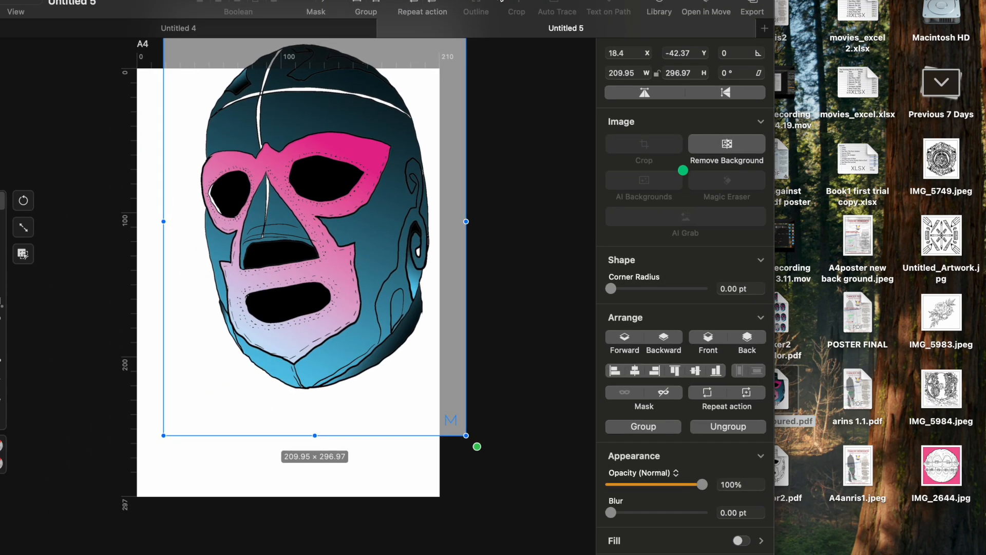
pyautogui.moveTo(300, 184); pyautogui.dragTo(300, 221)
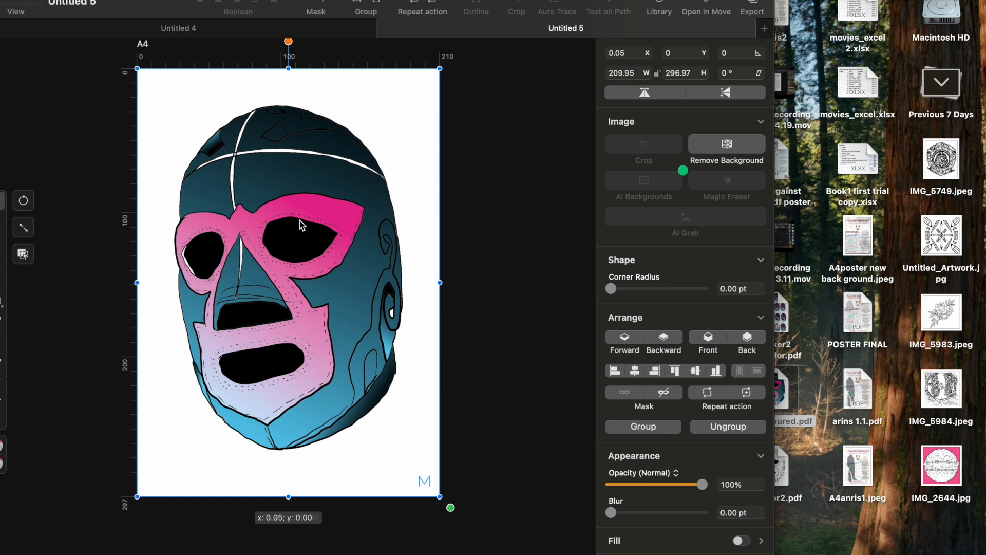
# Place luhiodor2.pdf from the desktop into the Untitled 4 document and align the image with the A4 artboard.
pyautogui.moveTo(157, 8); pyautogui.dragTo(318, 3)
pyautogui.click(410, 23)
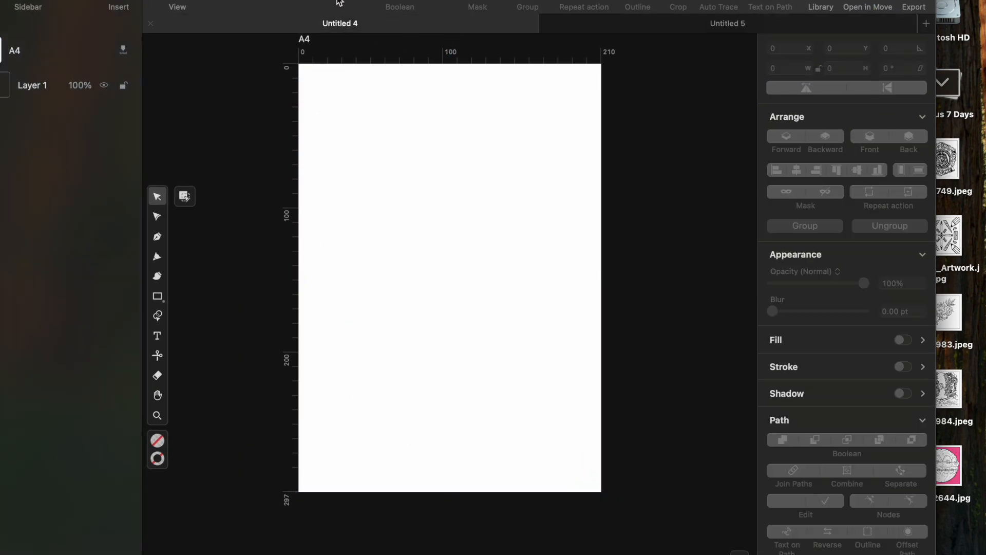
pyautogui.moveTo(341, 5); pyautogui.dragTo(169, 0)
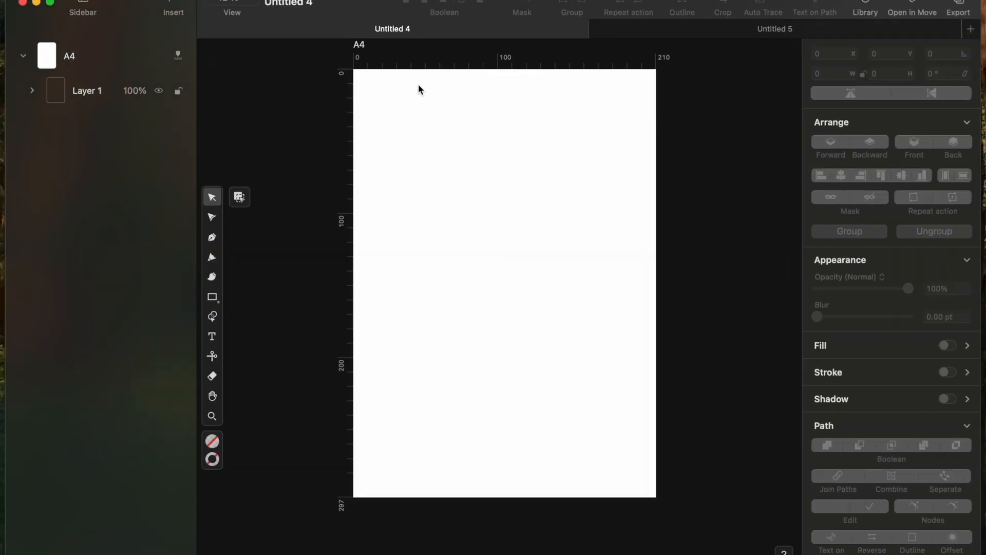
pyautogui.moveTo(360, 3); pyautogui.dragTo(47, 0)
pyautogui.moveTo(356, 2); pyautogui.dragTo(63, 56)
pyautogui.moveTo(774, 464)
pyautogui.mouseDown()
pyautogui.moveTo(714, 462)
pyautogui.moveTo(208, 295)
pyautogui.mouseUp()
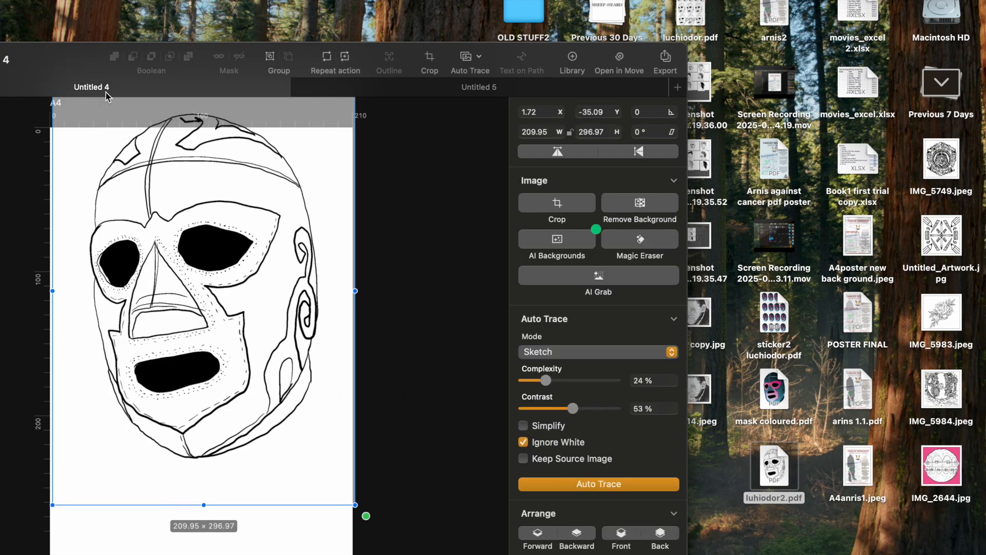
pyautogui.doubleClick(82, 56)
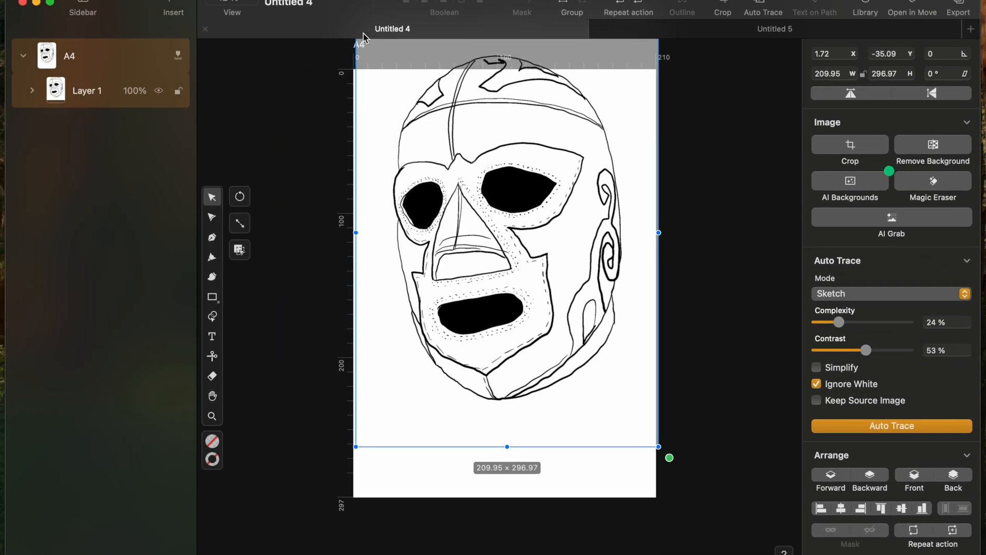
pyautogui.moveTo(465, 106); pyautogui.dragTo(467, 154)
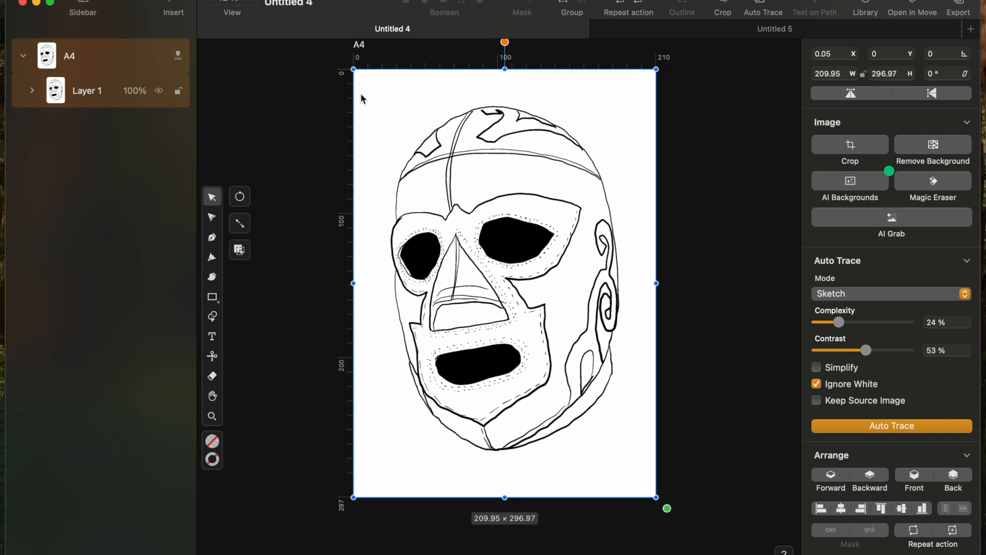
# Export the black-and-white mask image as a JPEG named "luciodiora jpeg" to the Desktop and close its document.
pyautogui.click(120, 0)
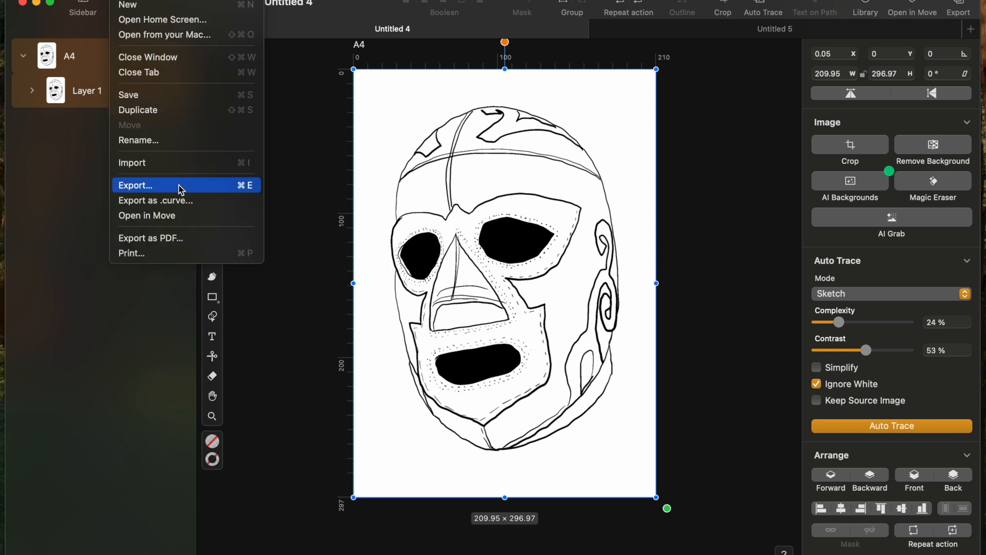
pyautogui.click(181, 191)
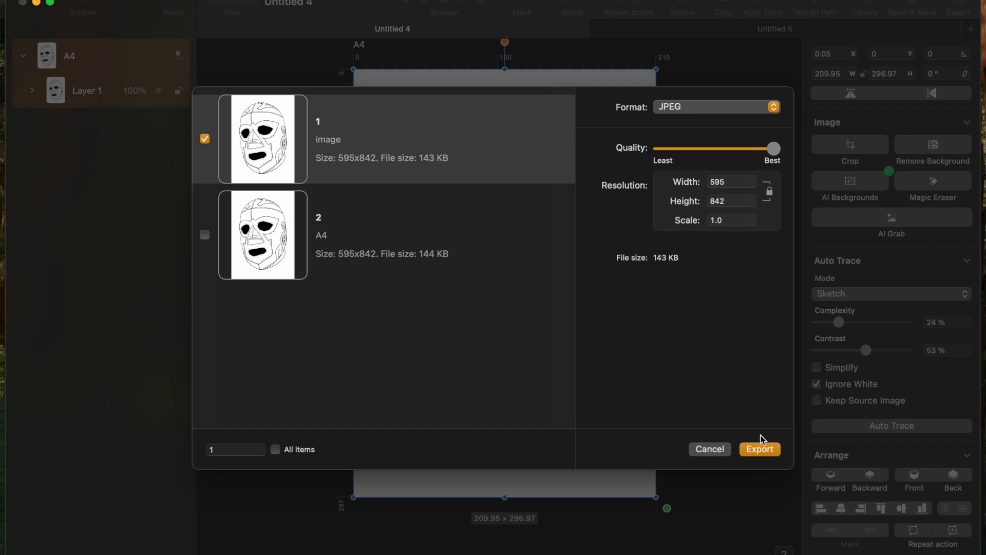
pyautogui.click(767, 452)
pyautogui.press('BackSpace')
pyautogui.write('luciodiora jpeg')
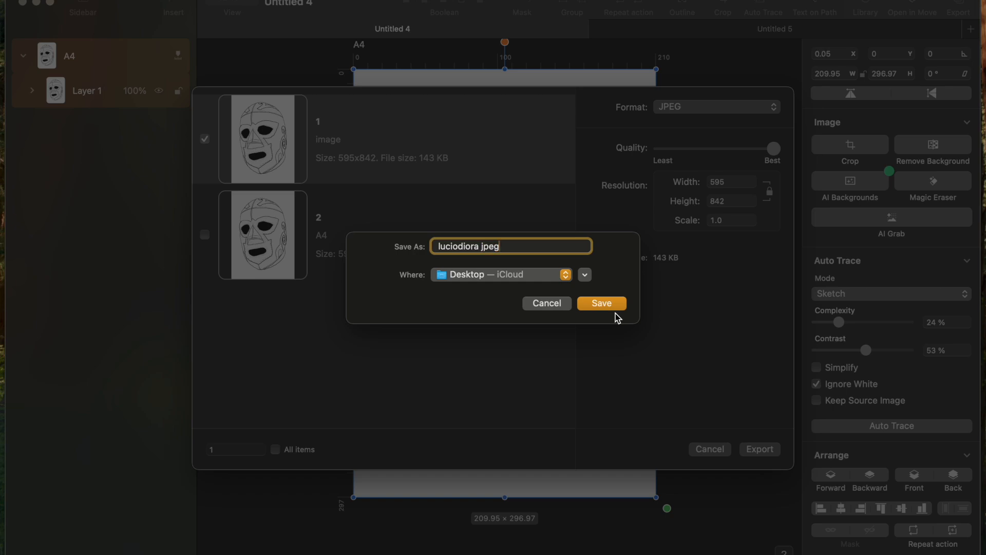
pyautogui.click(615, 309)
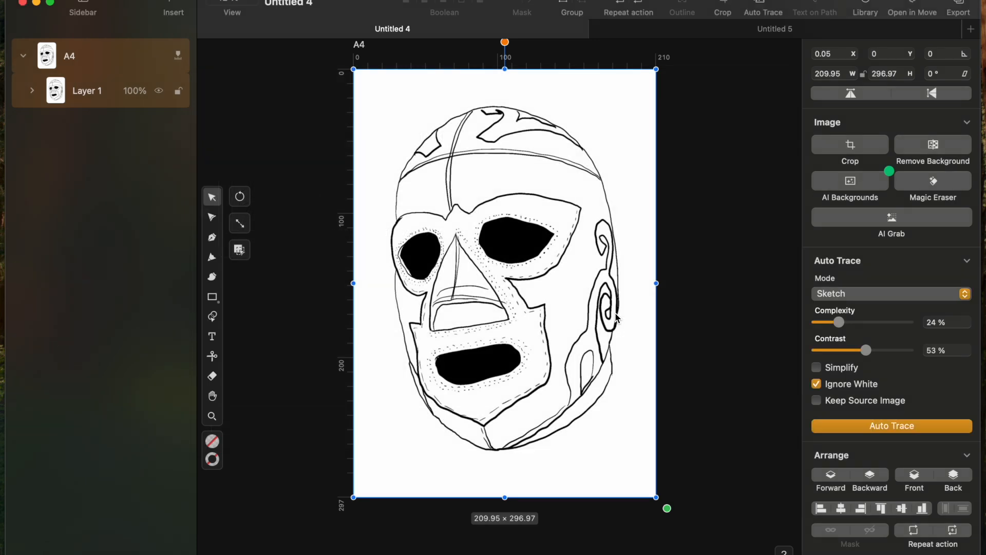
pyautogui.press('super+w')
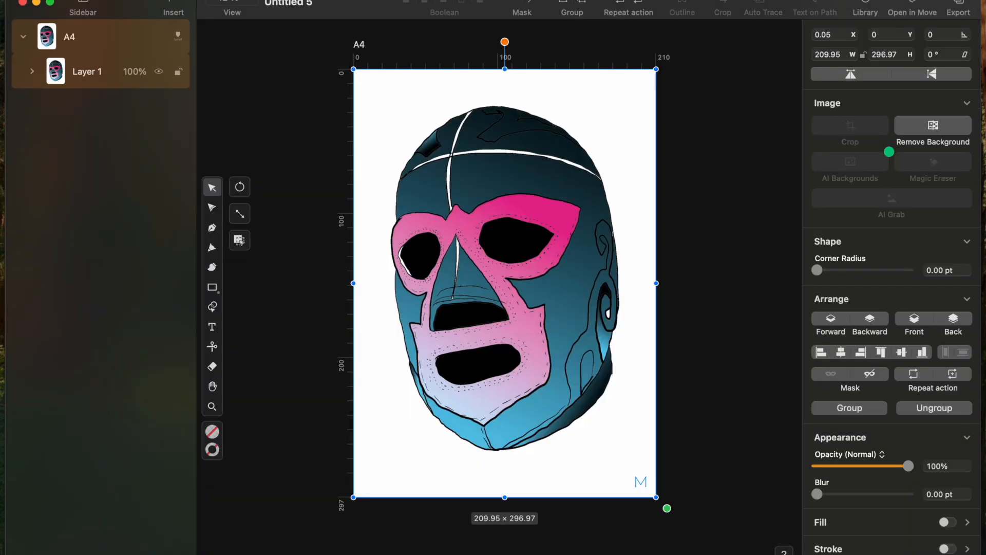
# Export the coloured mask artwork as a best-quality JPEG named "luchidoria jpeg" to the Desktop.
pyautogui.click(124, 0)
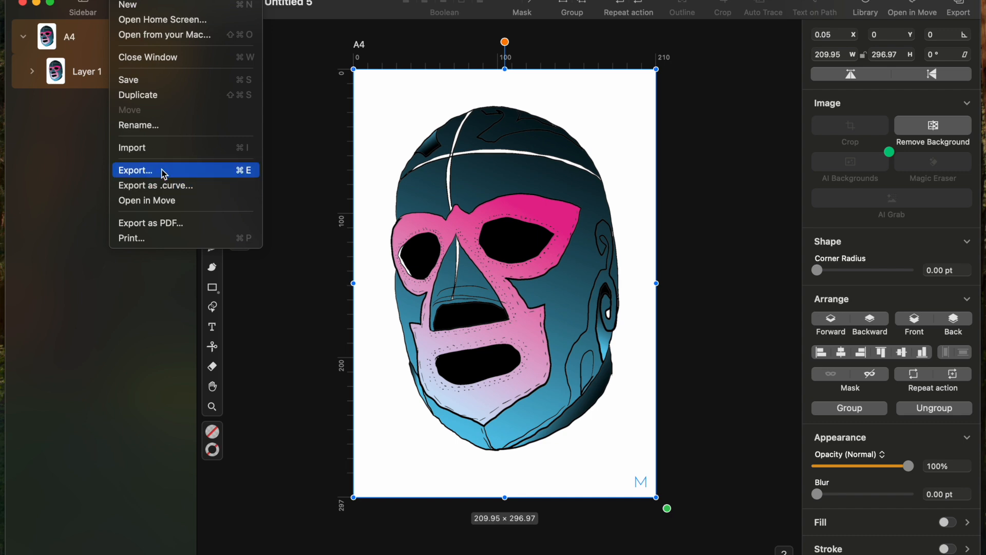
pyautogui.click(167, 172)
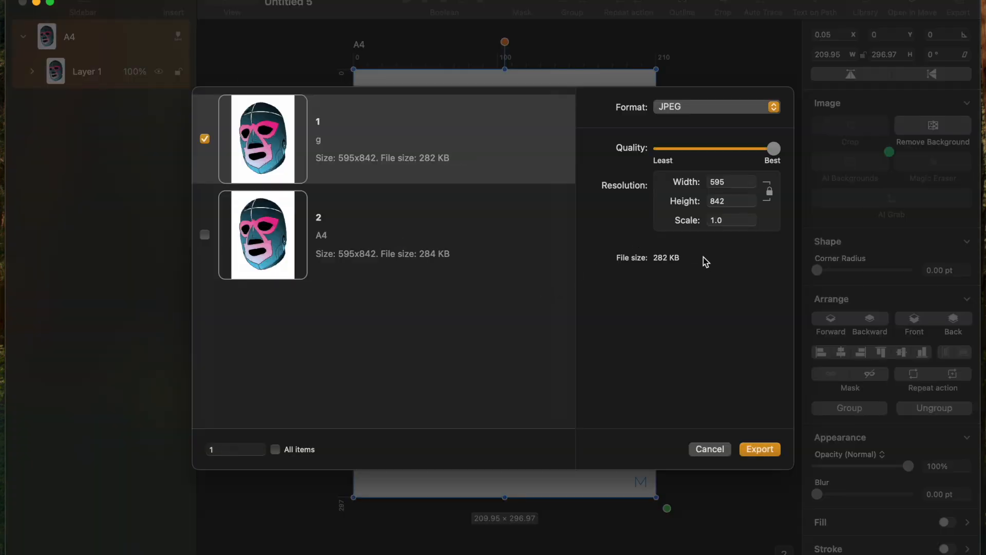
pyautogui.click(761, 450)
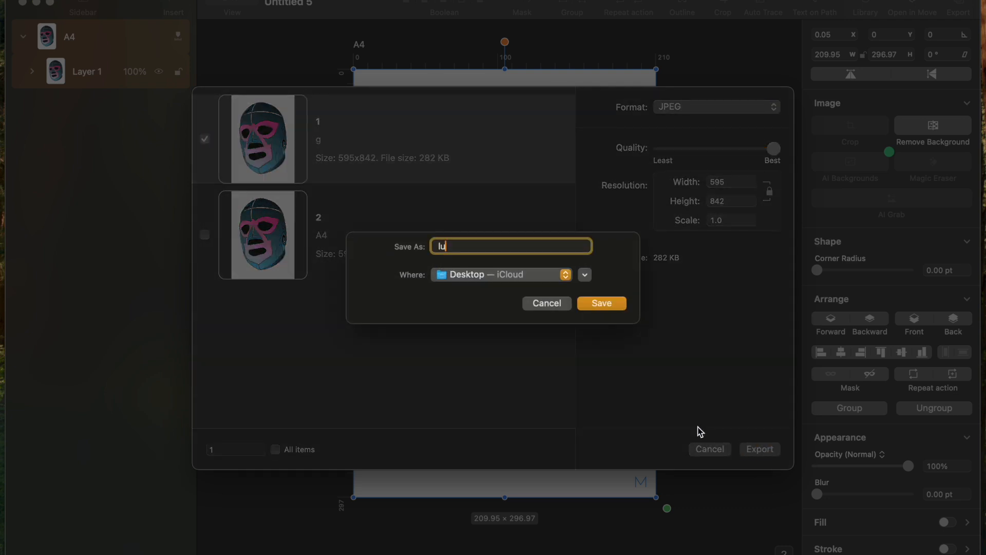
pyautogui.write('luchidoria jpeg')
pyautogui.press('Return')
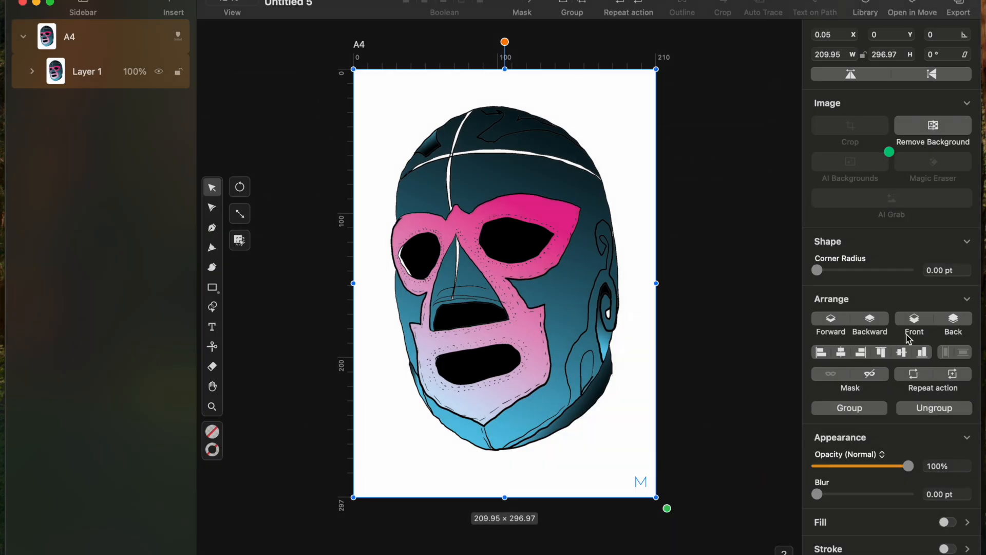
# Select the coloured mask image inside the imported group, choose an Auto Trace mode and trace it into vector paths without keeping the source image.
pyautogui.scroll(-5, 908, 339)
pyautogui.scroll(5, 907, 336)
pyautogui.doubleClick(615, 245)
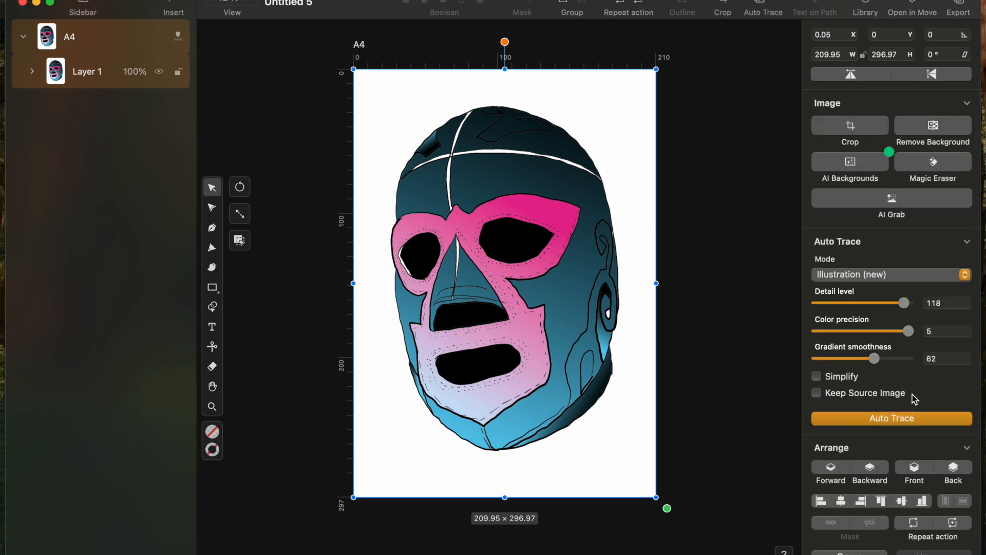
pyautogui.click(919, 275)
pyautogui.click(920, 284)
pyautogui.click(913, 418)
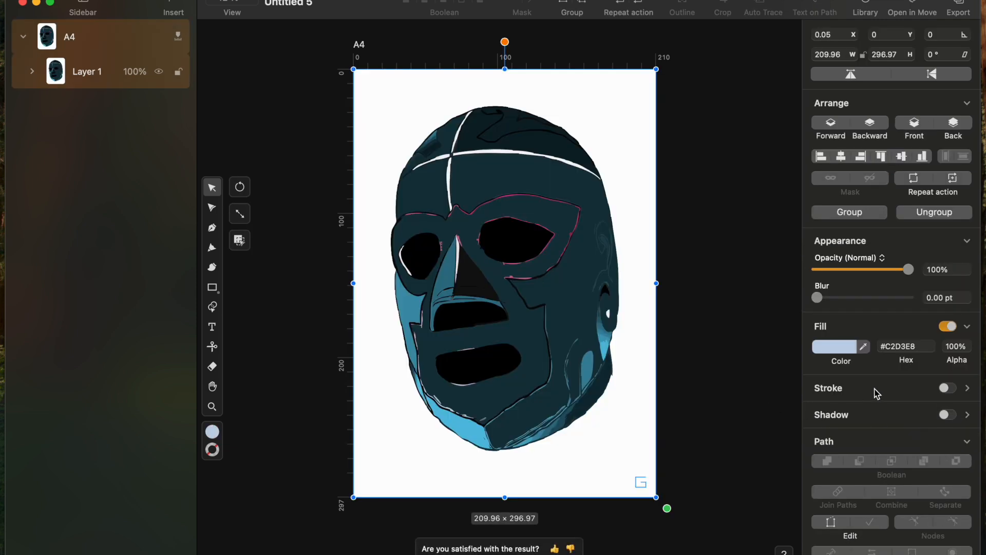
# Try recolouring the whole traced mask with different solid fills, from near white to a medium blue.
pyautogui.click(864, 349)
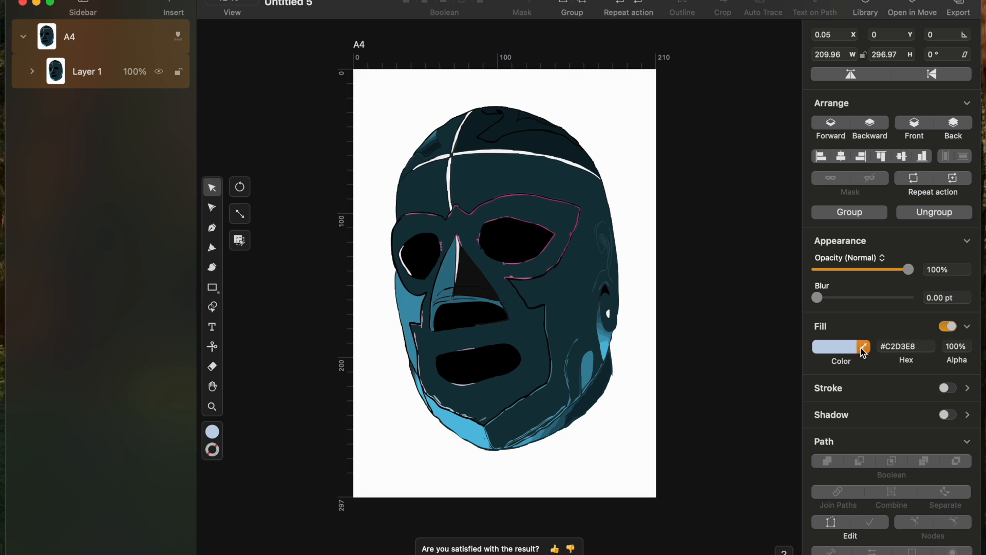
pyautogui.click(864, 349)
pyautogui.click(828, 349)
pyautogui.click(824, 346)
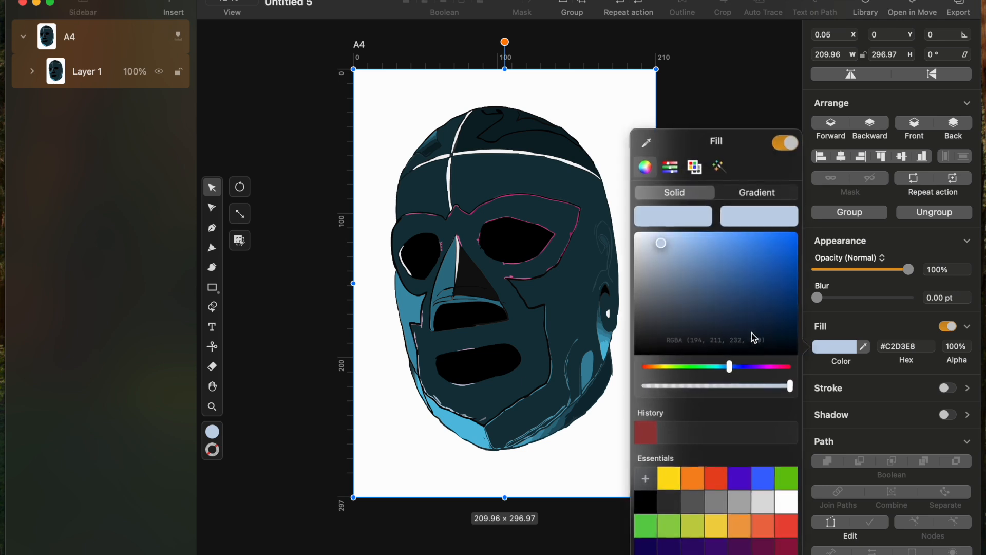
pyautogui.moveTo(645, 226); pyautogui.dragTo(637, 236)
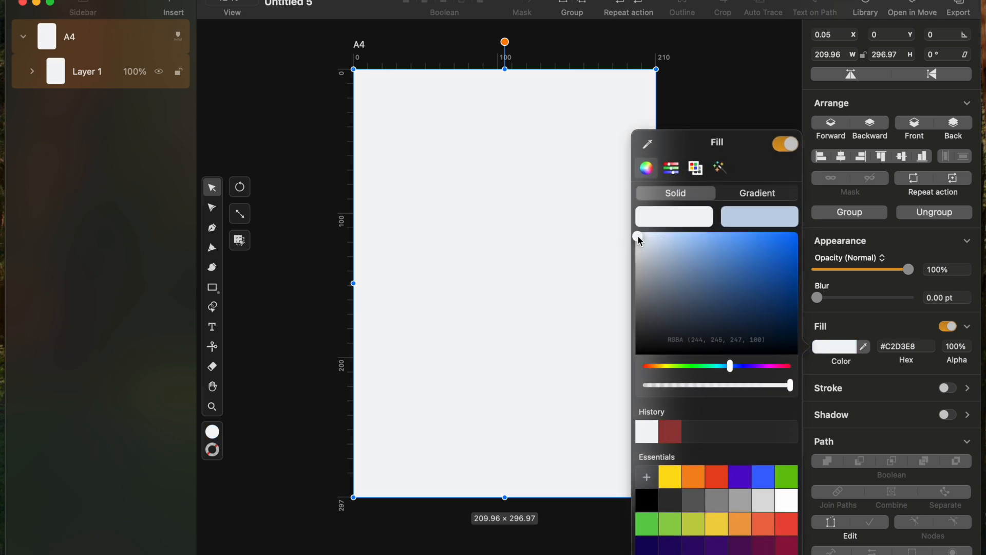
pyautogui.click(657, 249)
pyautogui.click(718, 282)
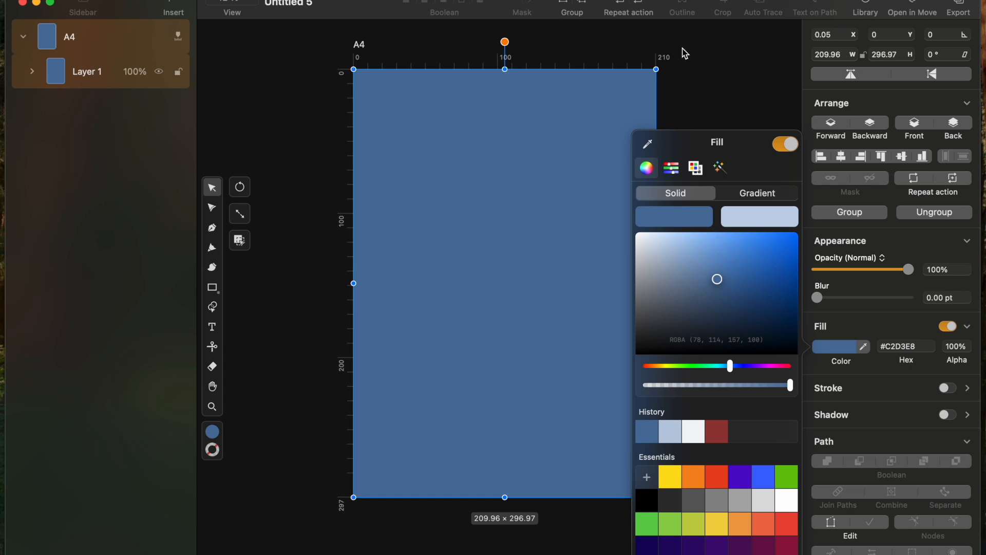
# Undo the fill colour changes on the traced mask, stepping back and forth to compare it with the near-white version.
pyautogui.click(682, 47)
pyautogui.press('super+z')
pyautogui.press('super+z')
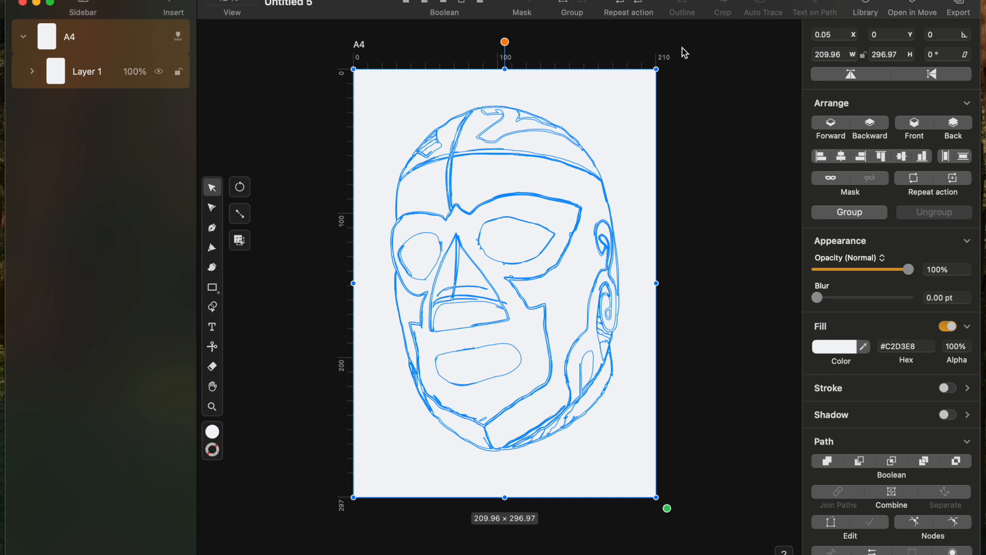
pyautogui.press('super+z')
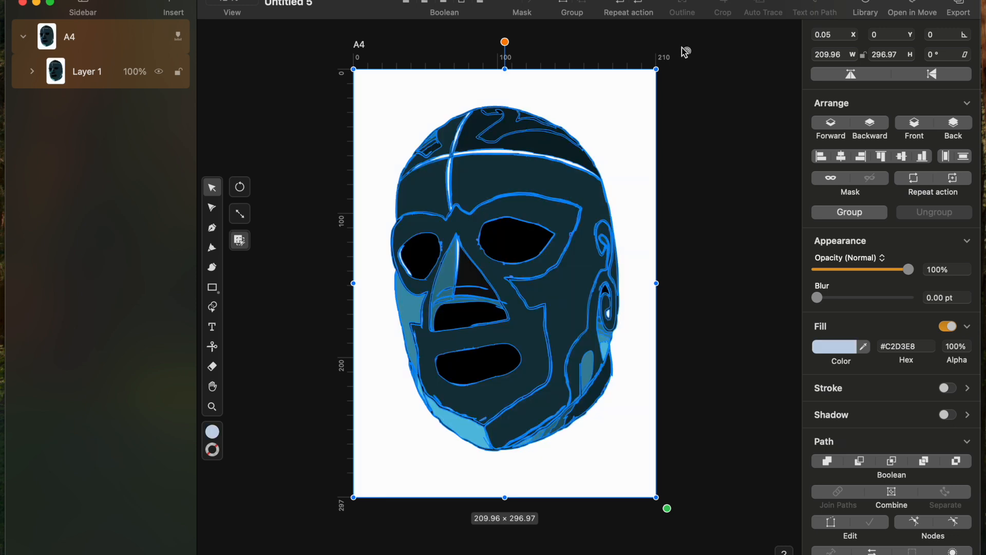
pyautogui.press('super+shift+z')
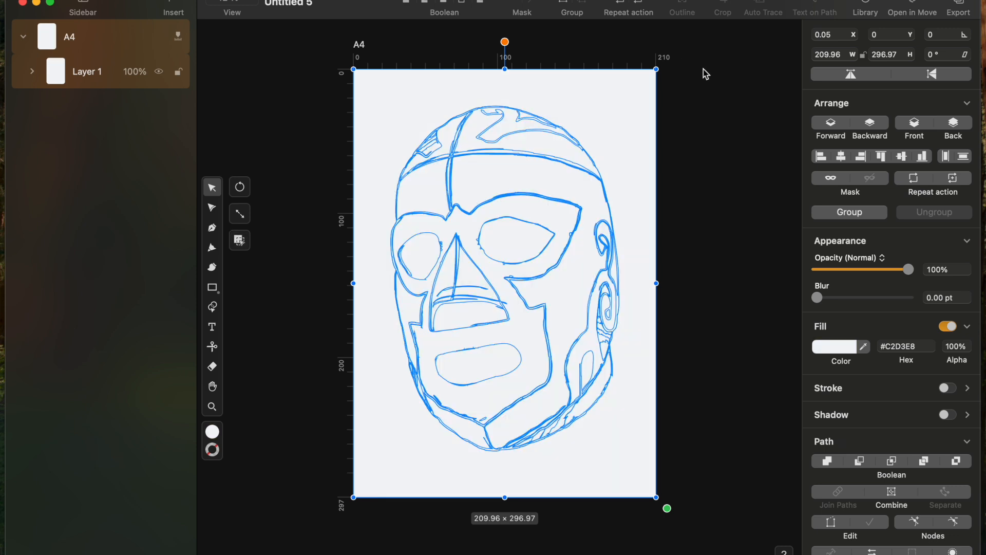
pyautogui.click(759, 159)
pyautogui.click(538, 235)
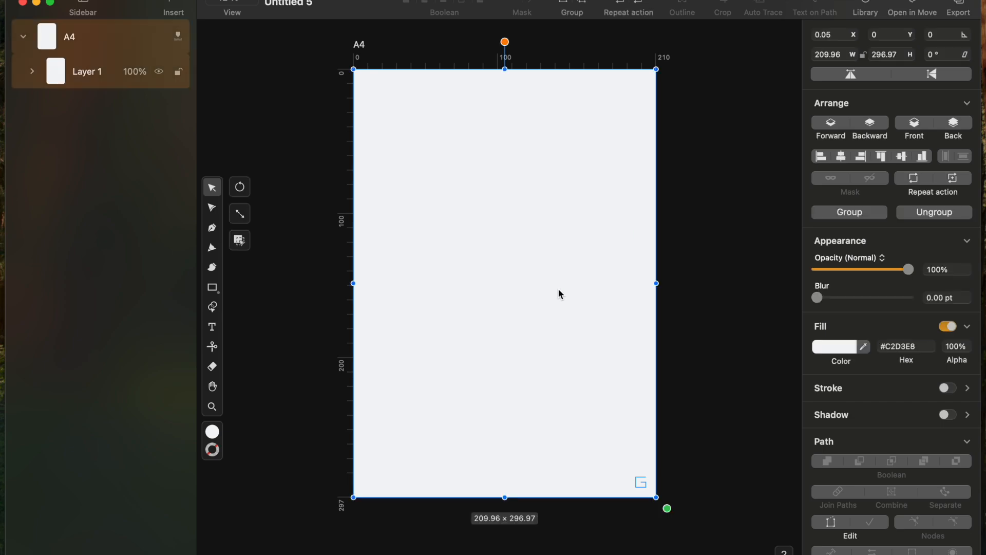
pyautogui.press('super+z')
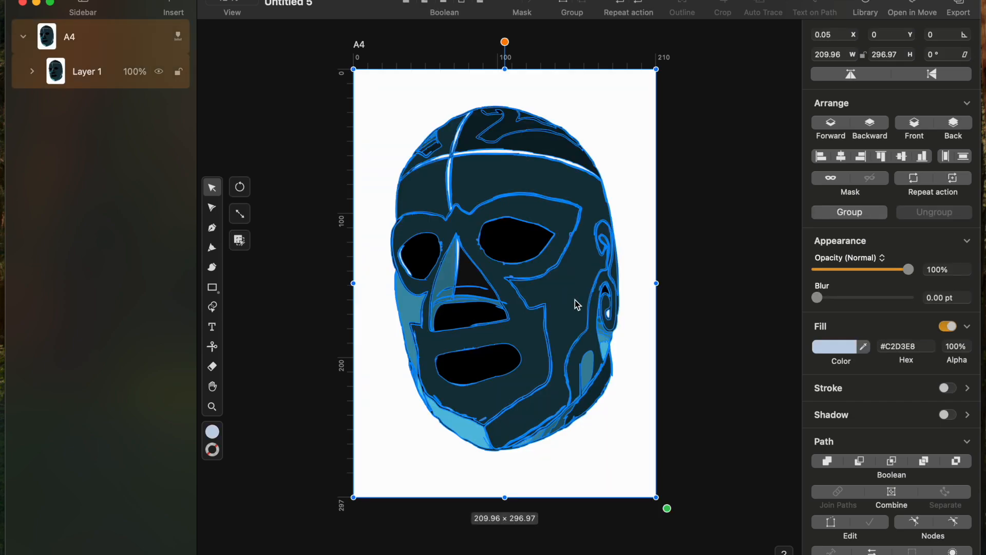
# Switch the traced mask paths to node selection for editing their individual nodes.
pyautogui.press('a')
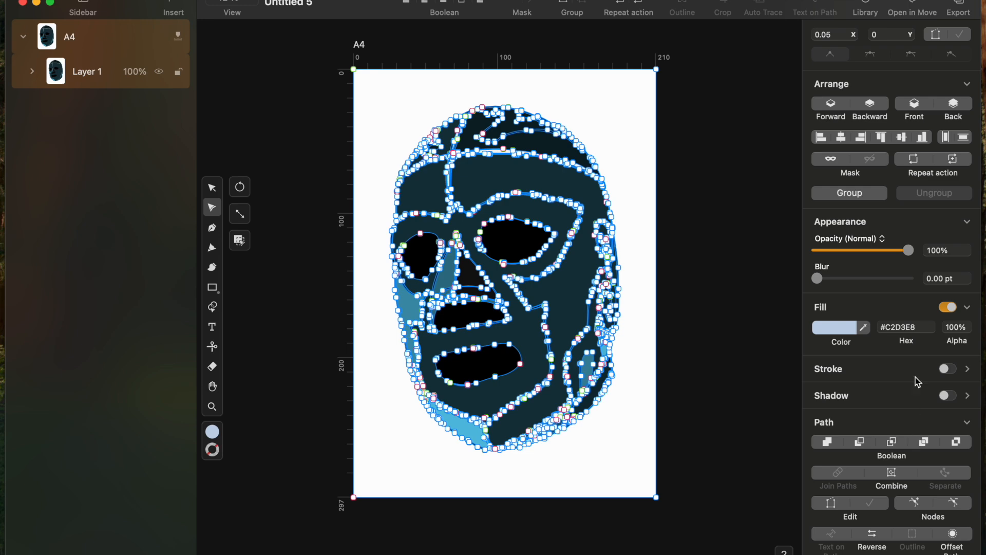